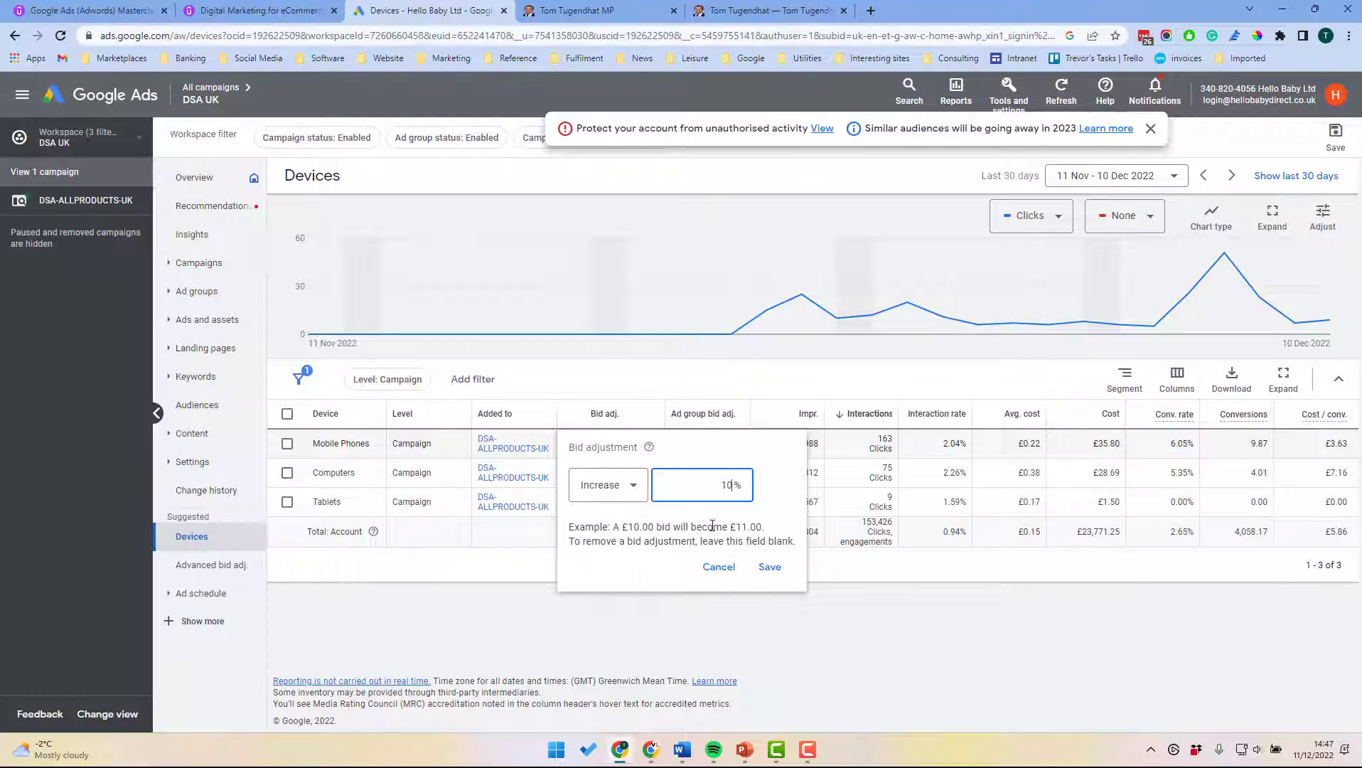
Step: Switch the Mobile Phones bid adjustment to a 10% decrease, reopen its direction choice and select the percentage for editing
left_click(615, 486)
left_click(601, 530)
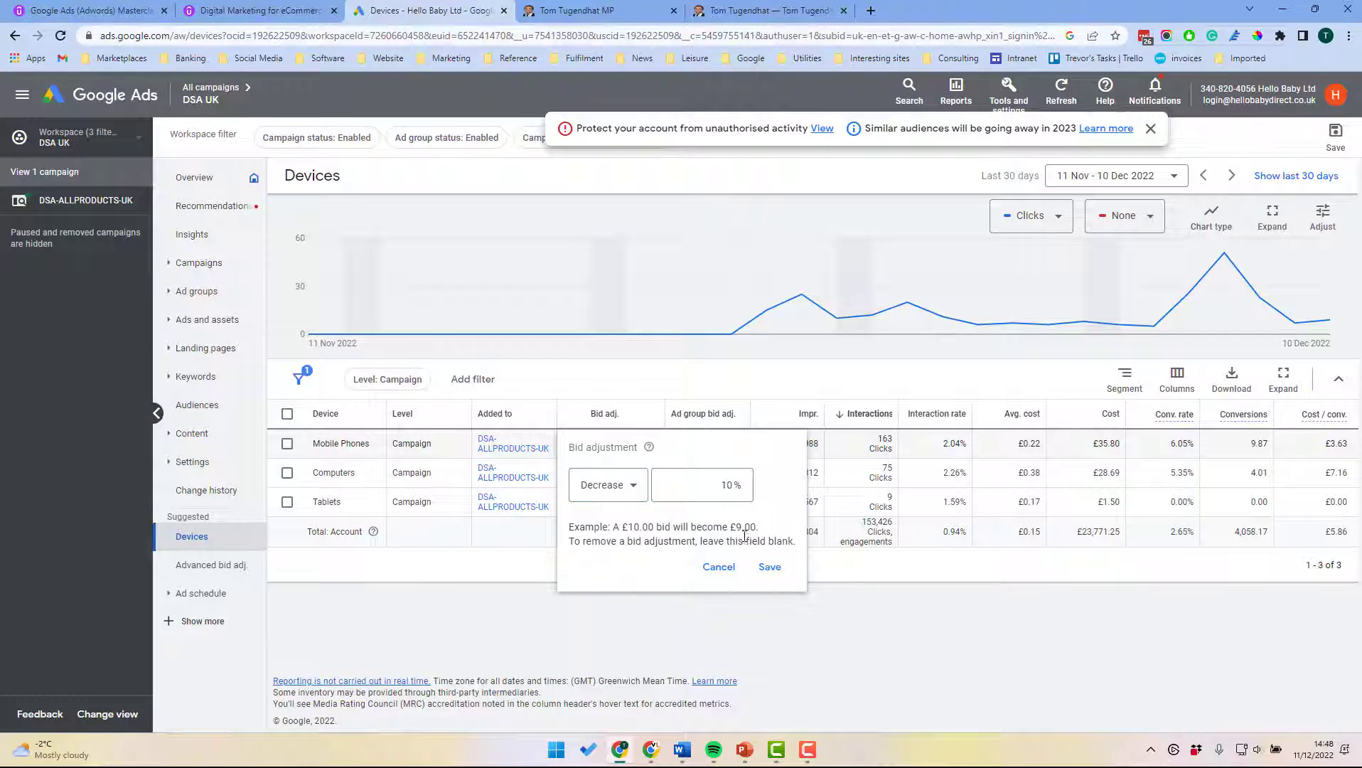
left_click(615, 491)
left_click(599, 530)
left_click(725, 486)
double_click(725, 485)
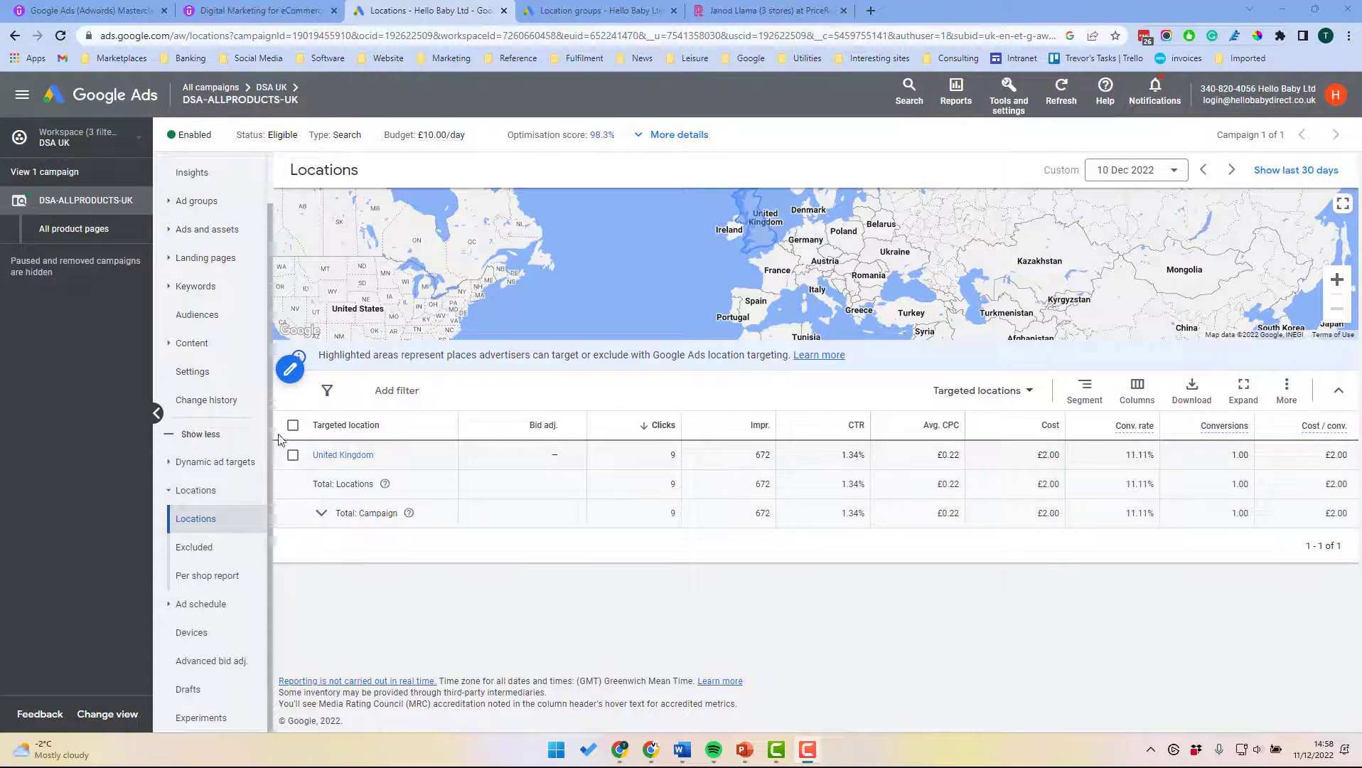
Step: Edit the campaign's targeted locations and add France as a target country
left_click(290, 368)
left_click(400, 293)
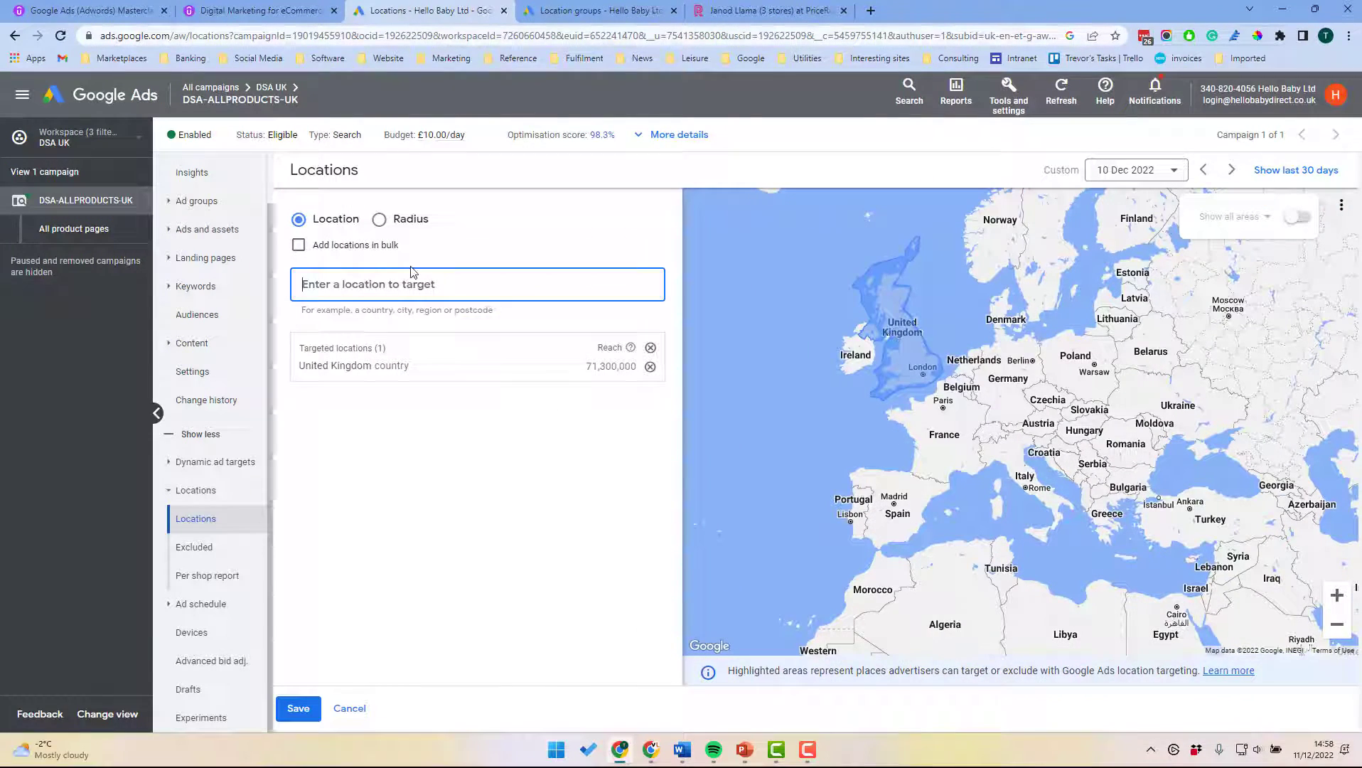
type("frac")
key("BackSpace")
type("nce")
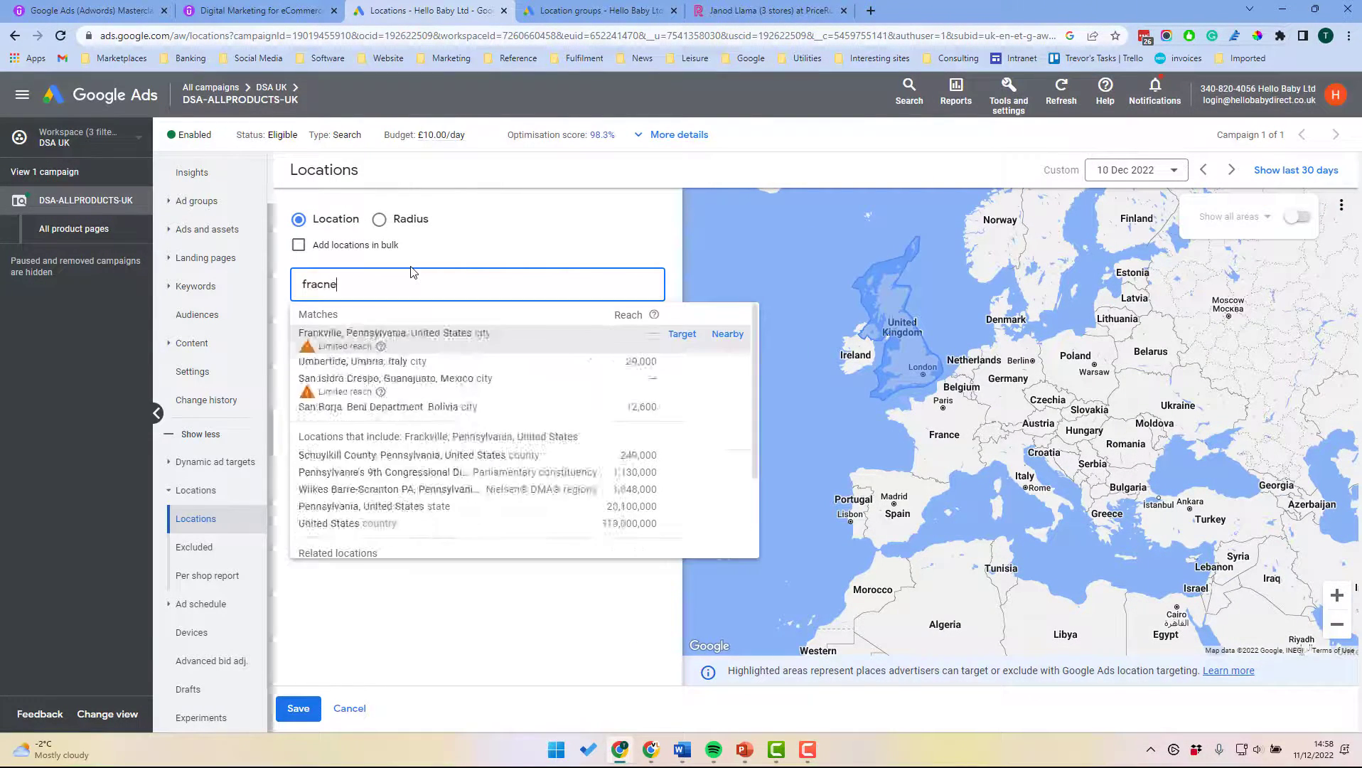
left_click(347, 333)
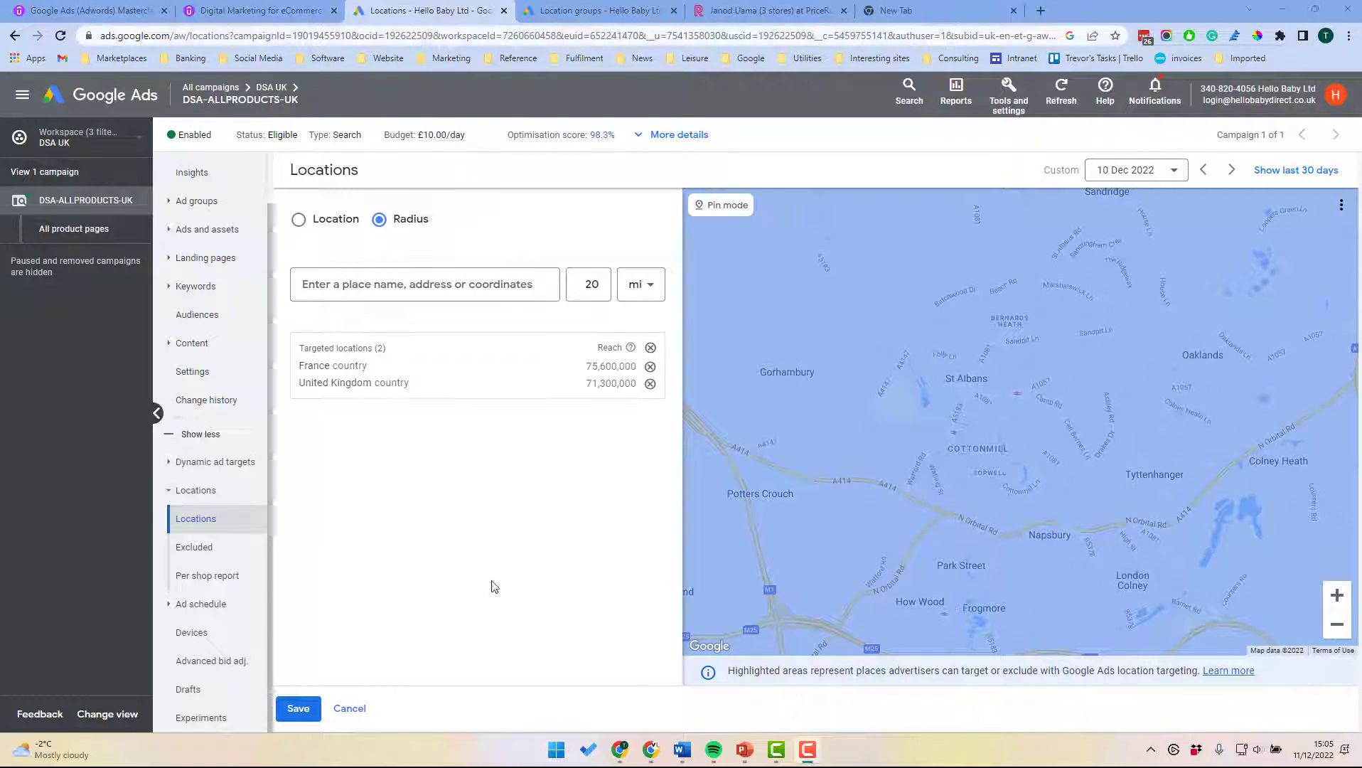
Step: Open the campaign's excluded locations and select the city of St Albans, England, United Kingdom for exclusion
left_click(206, 560)
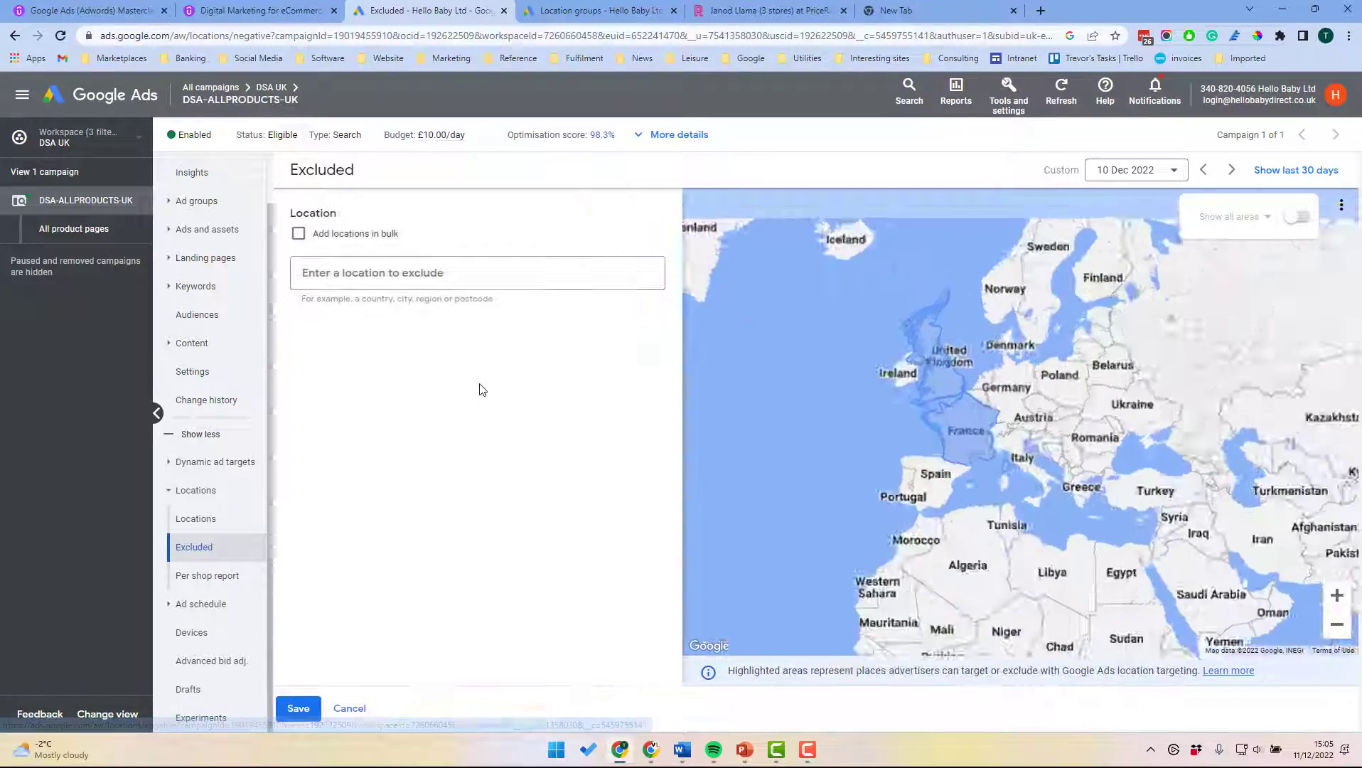
left_click(405, 271)
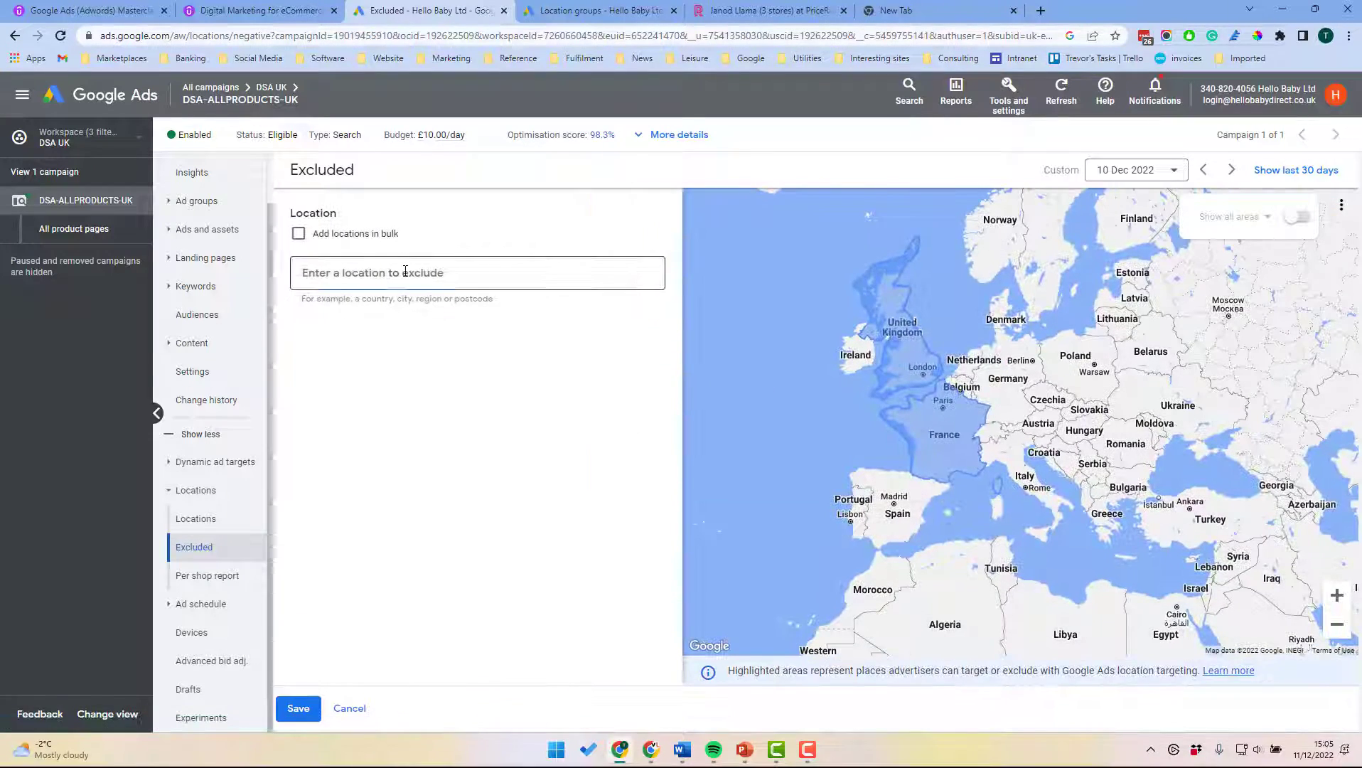
type("st albans")
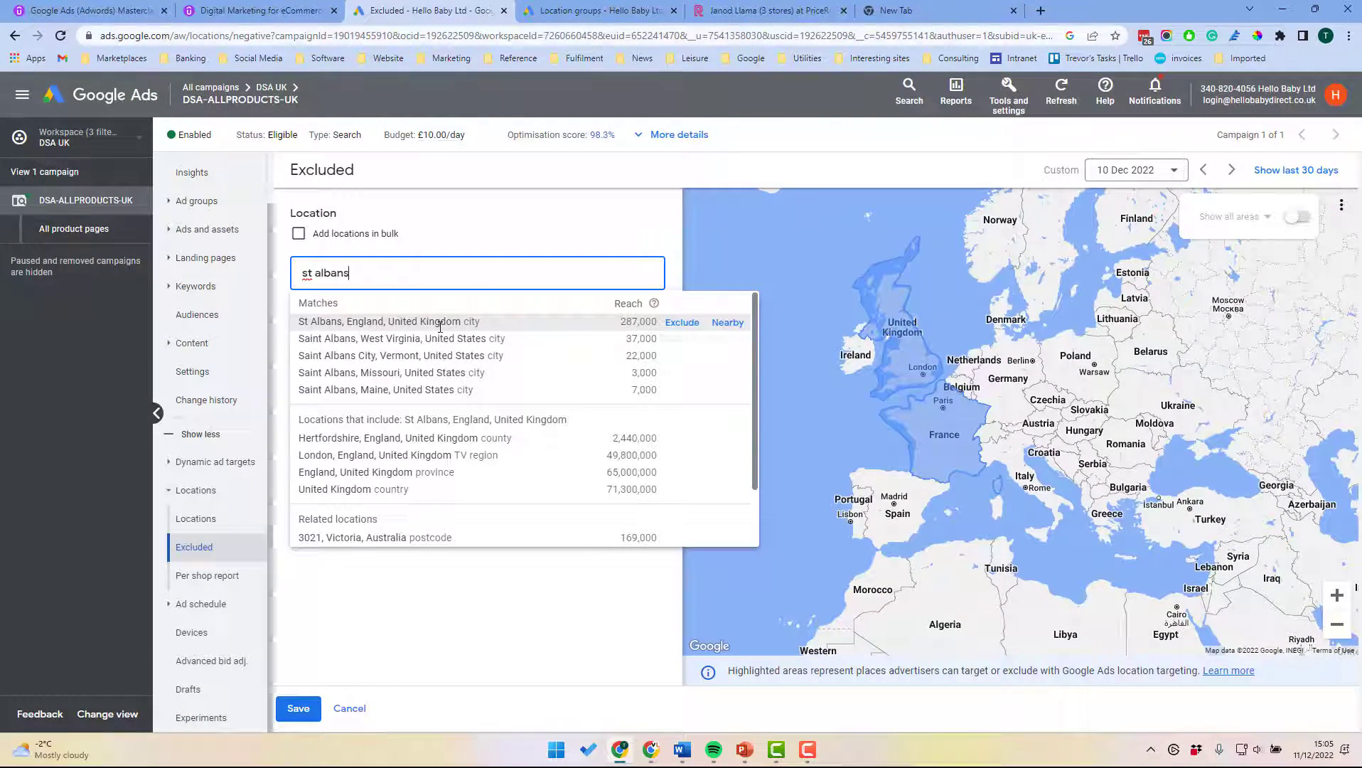
left_click(458, 323)
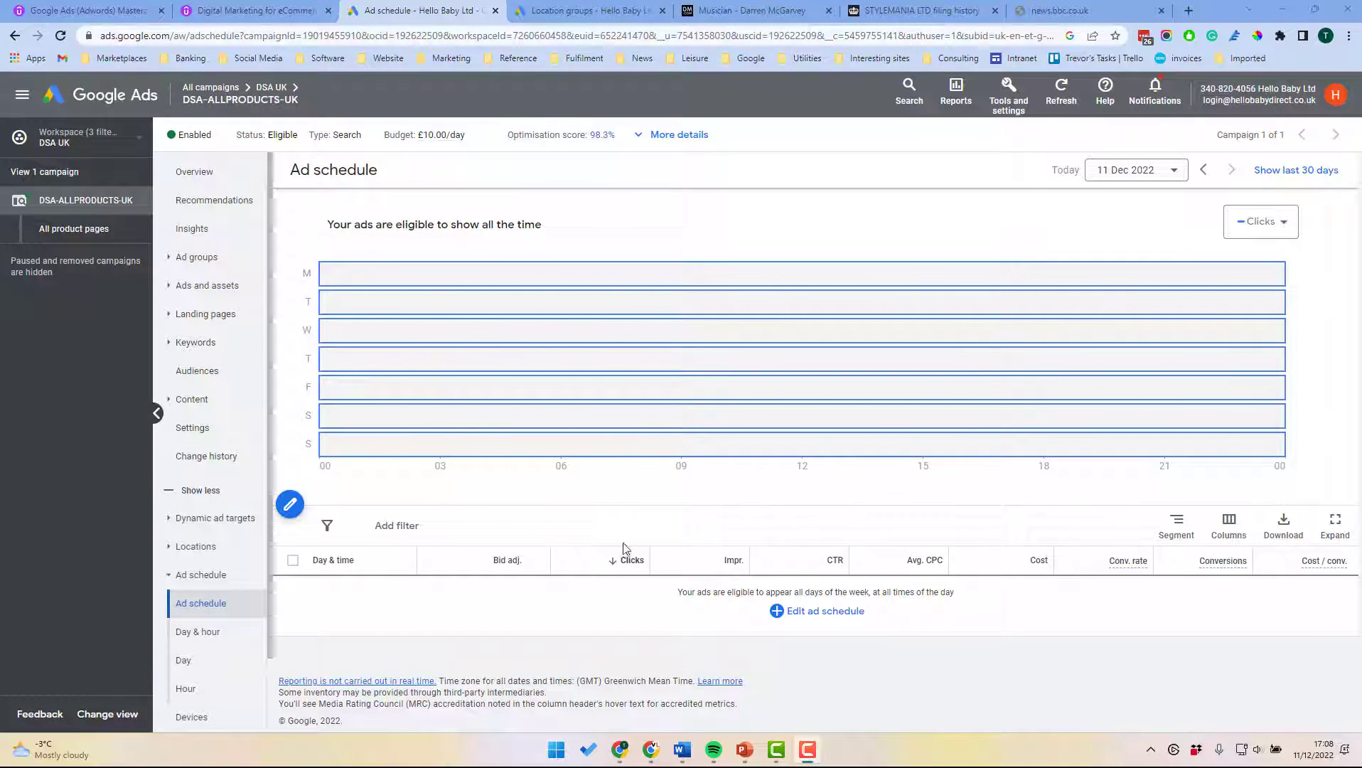
Step: Schedule the ads for Mondays - Fridays from 00:00 to 06:00, and view the Monday slot's bid adjustment without entering a value
left_click(824, 619)
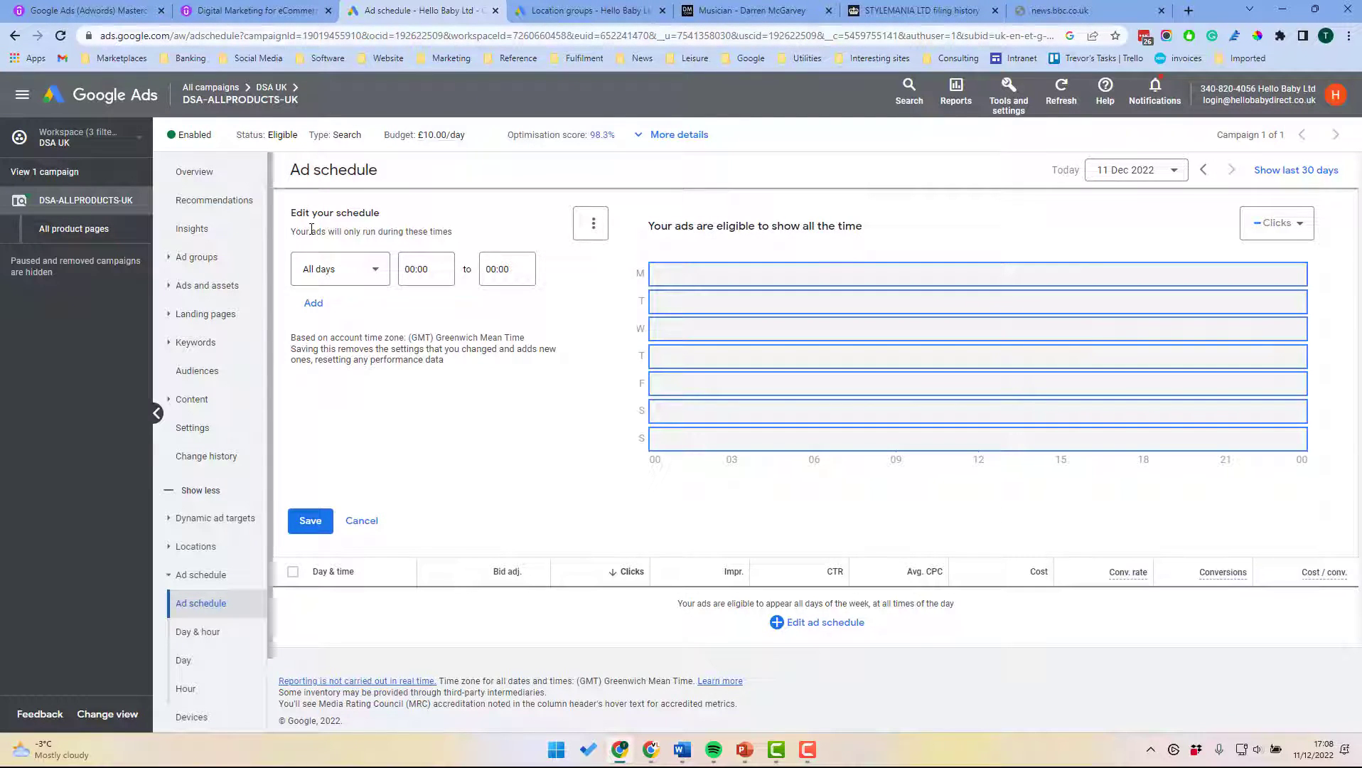
left_click(363, 270)
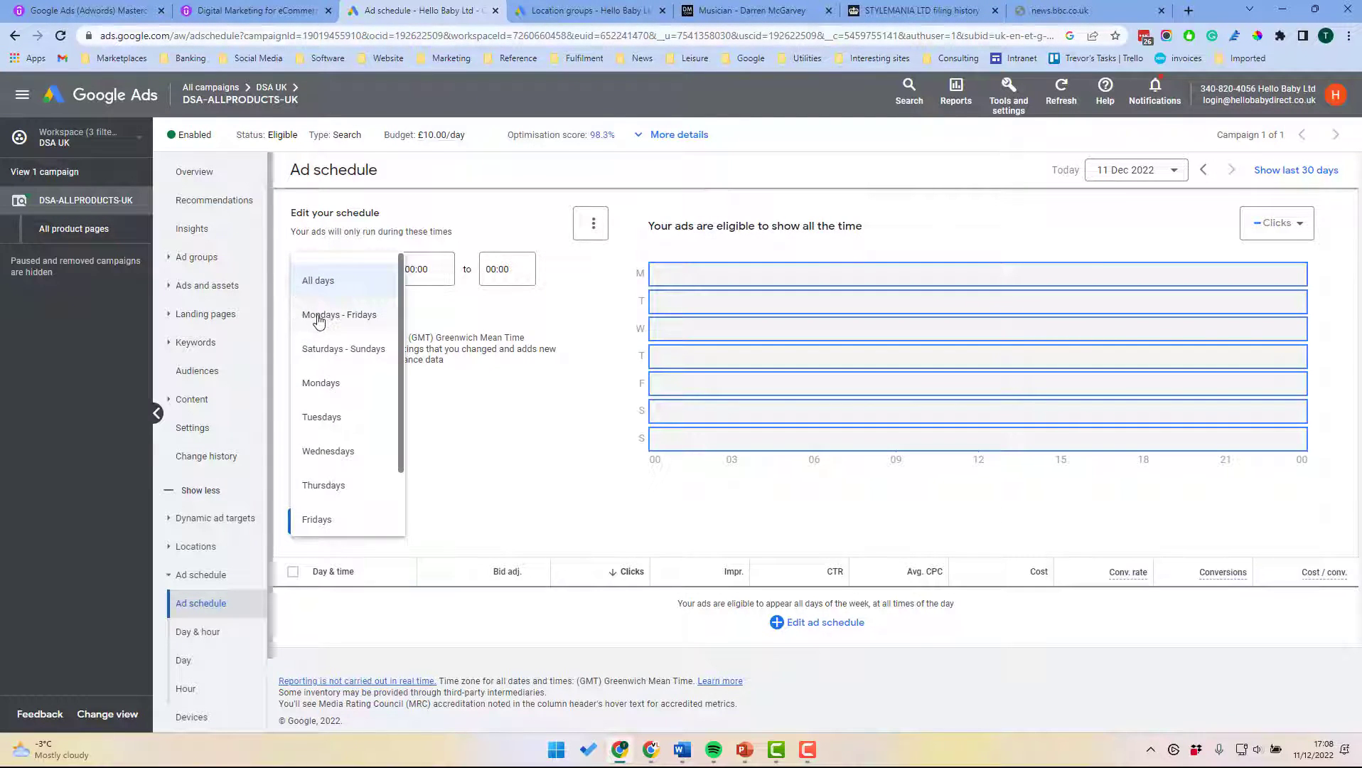
left_click(323, 317)
left_click(436, 268)
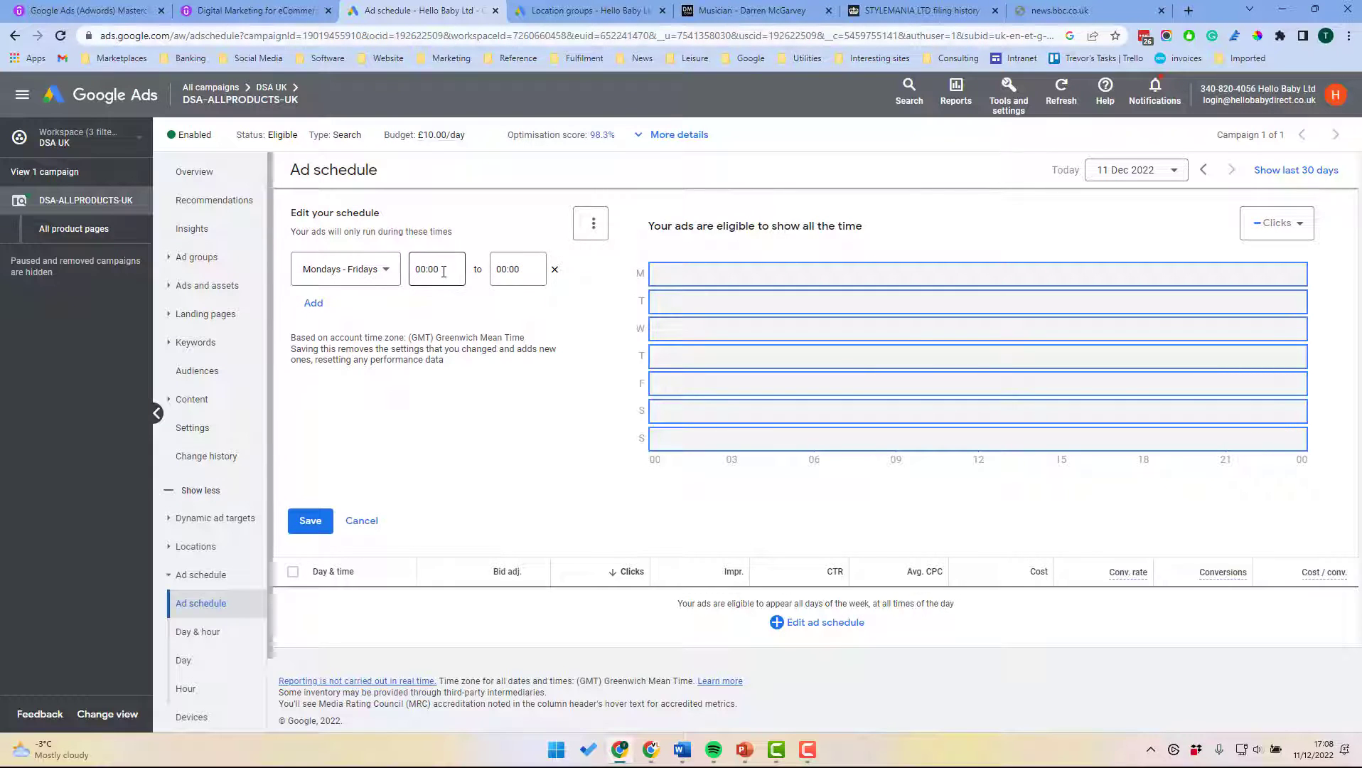
left_click(517, 269)
left_click_drag(537, 318, 539, 373)
left_click(514, 301)
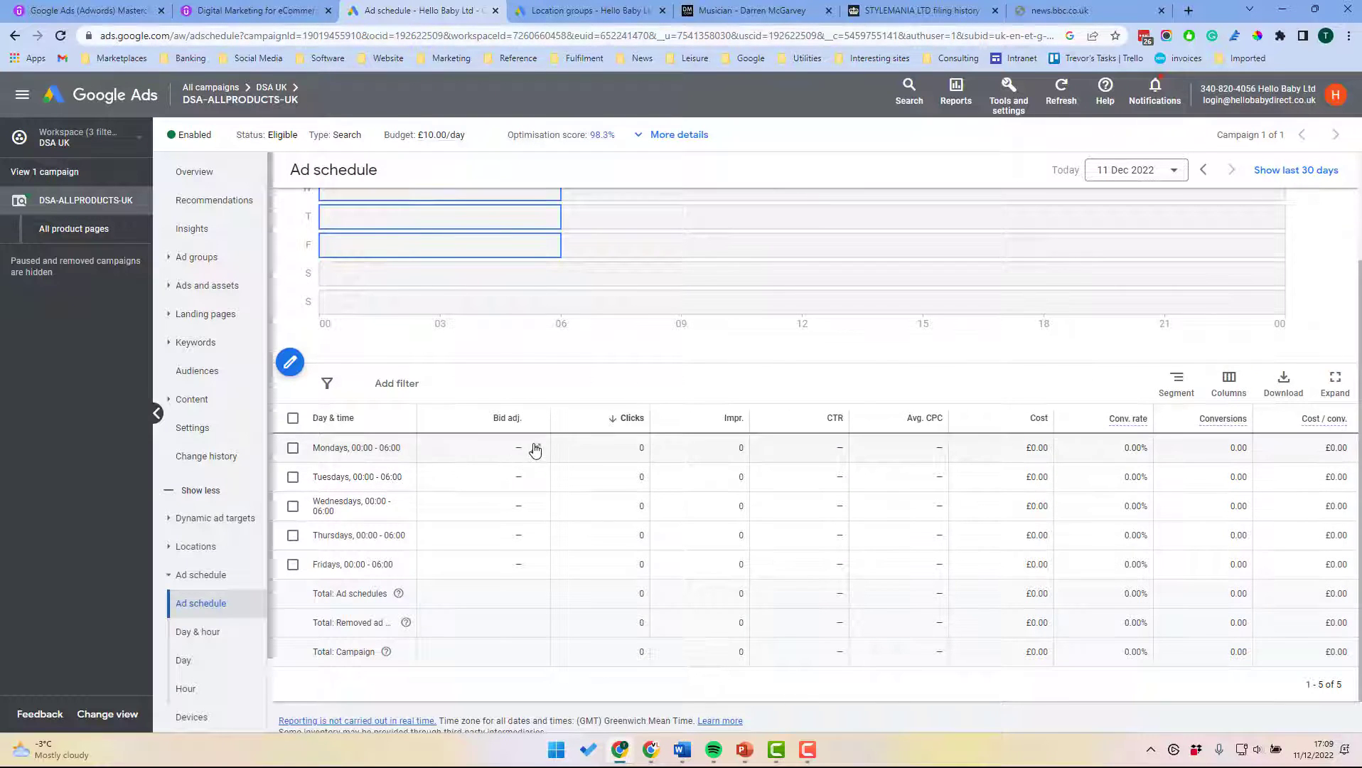
left_click(535, 450)
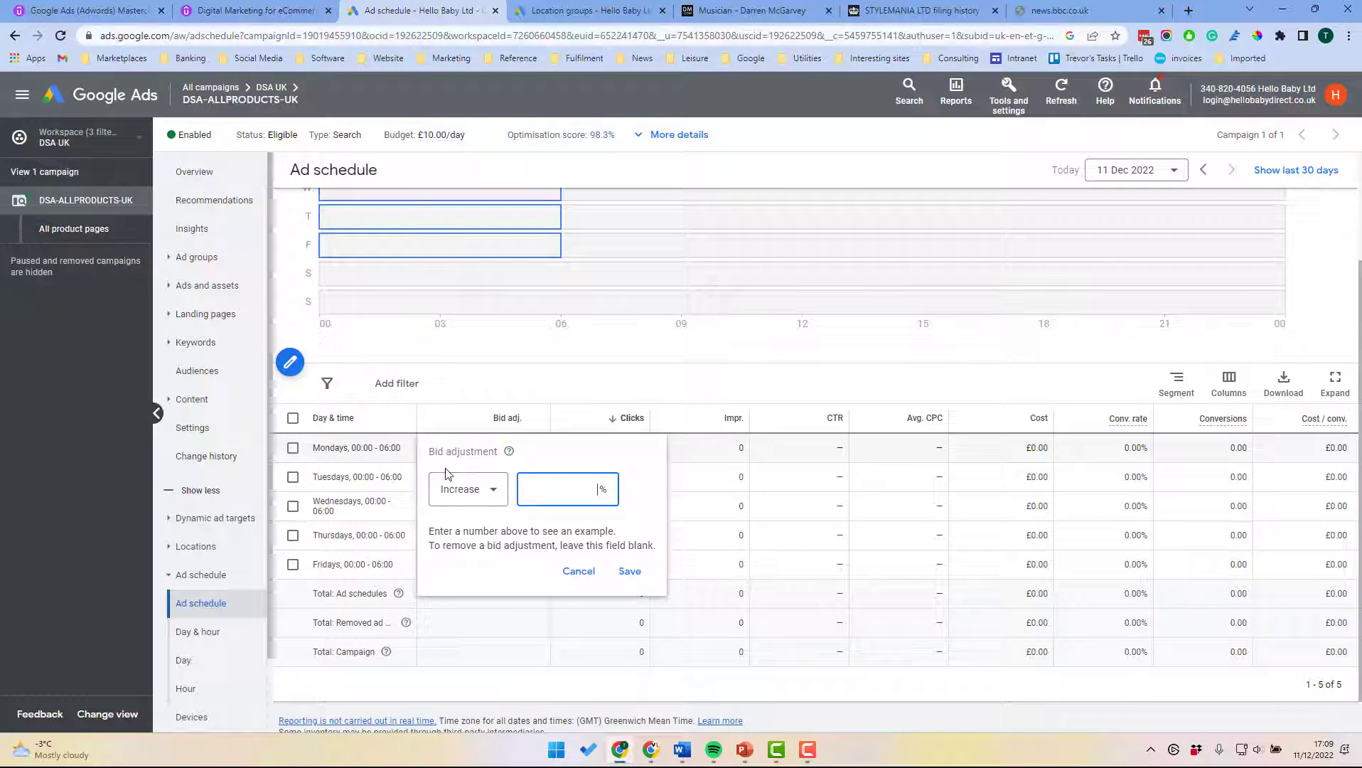
key("Escape")
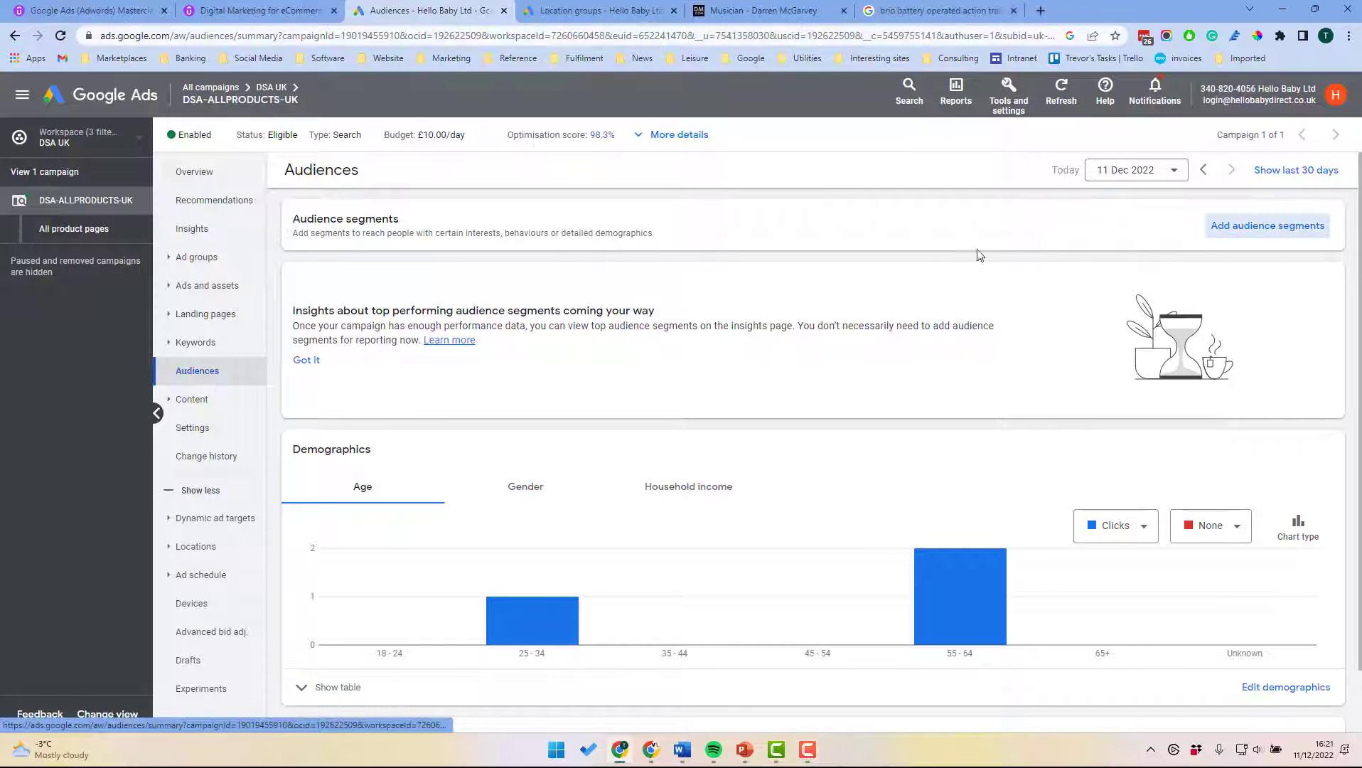
Step: Add all recent and suggested audience segments to the campaign under Observation and save the selection
left_click(1268, 225)
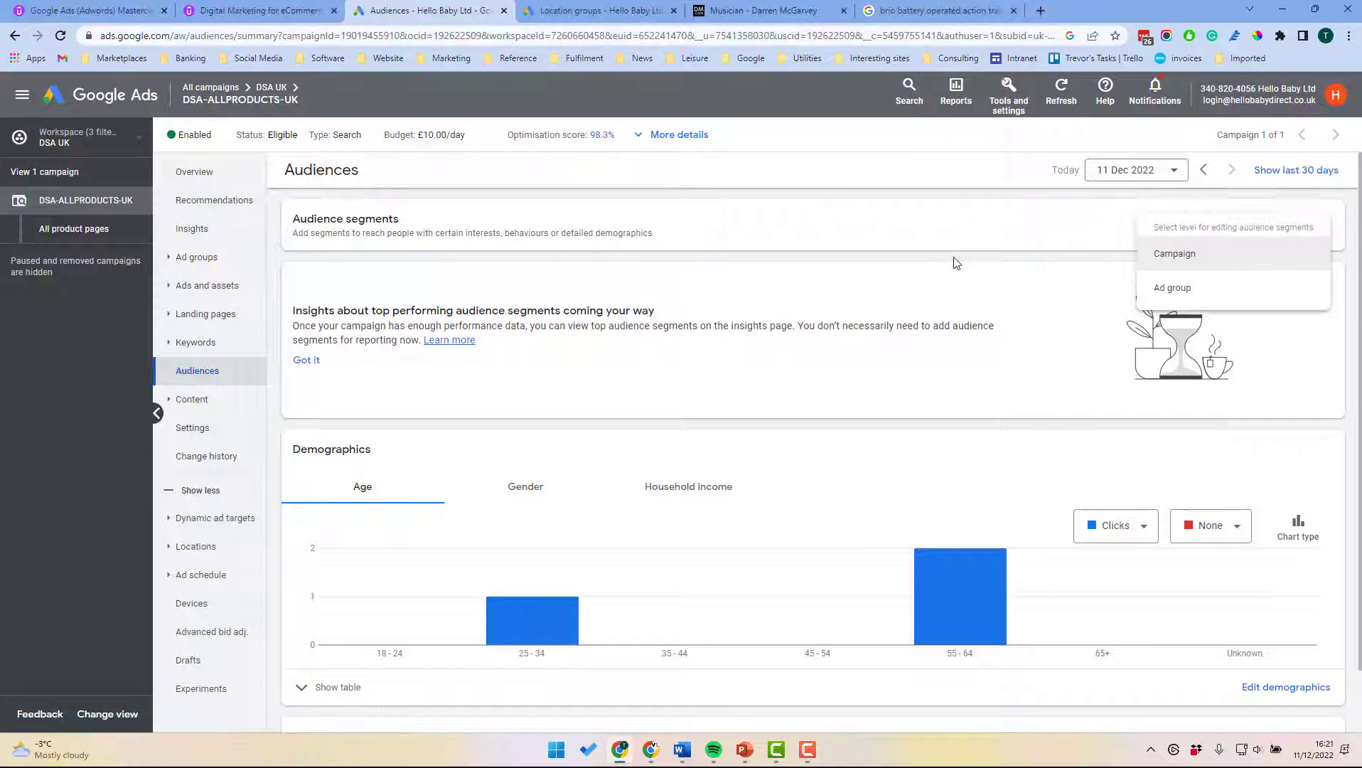
left_click(1187, 258)
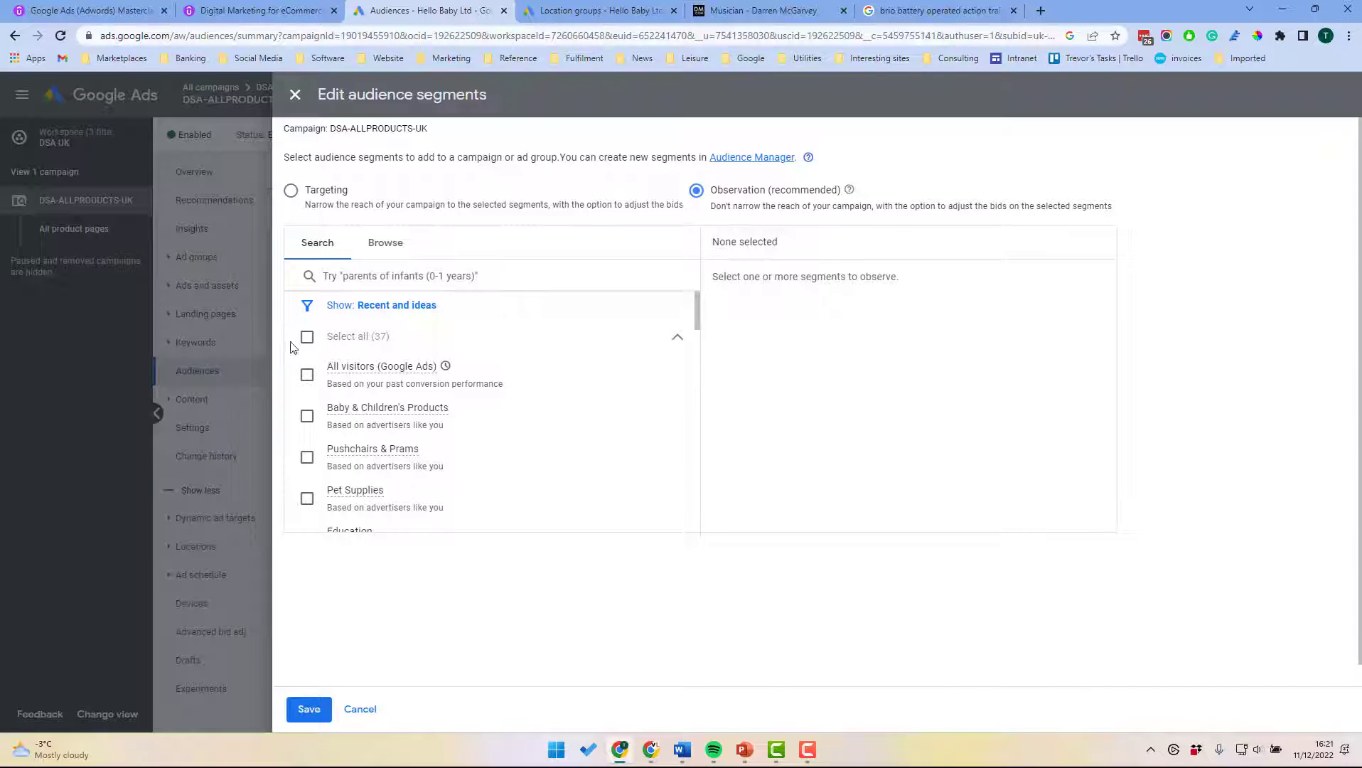
left_click(308, 339)
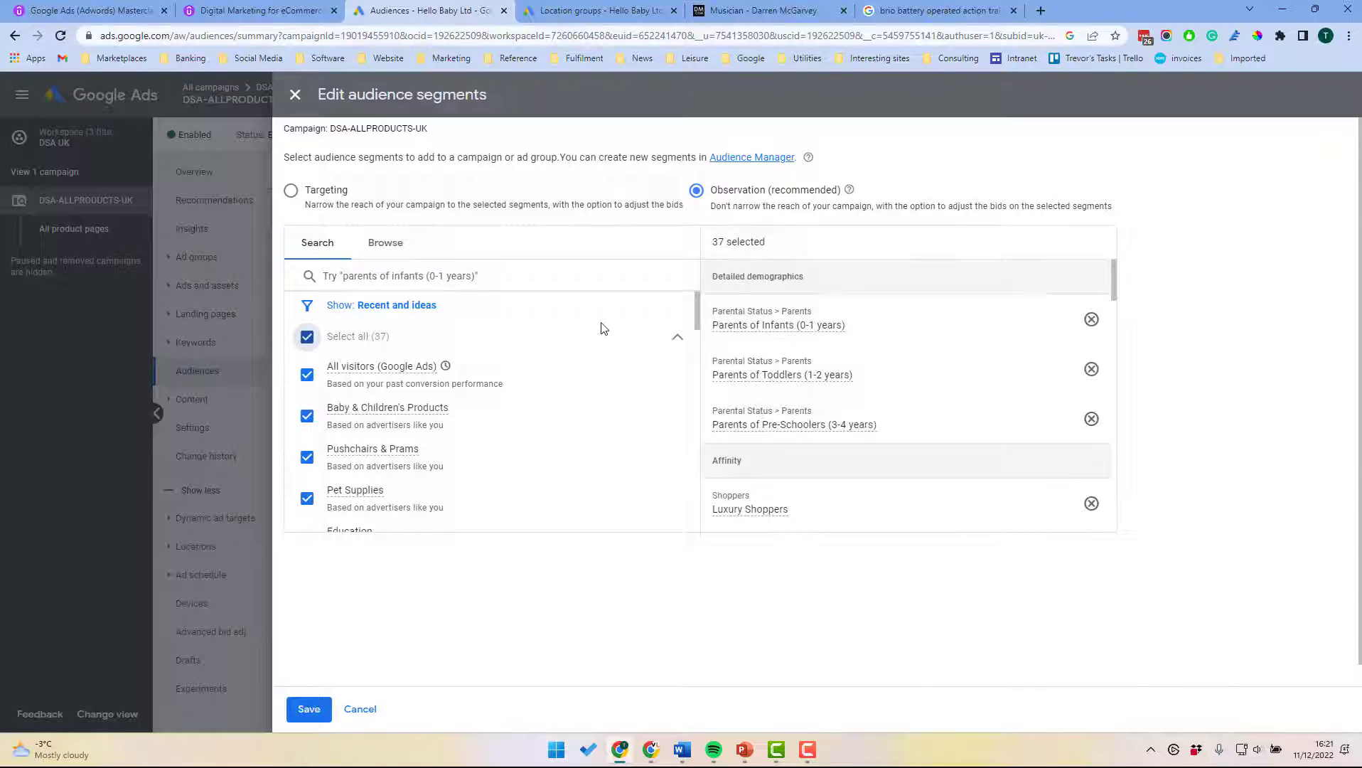
left_click_drag(697, 313, 686, 501)
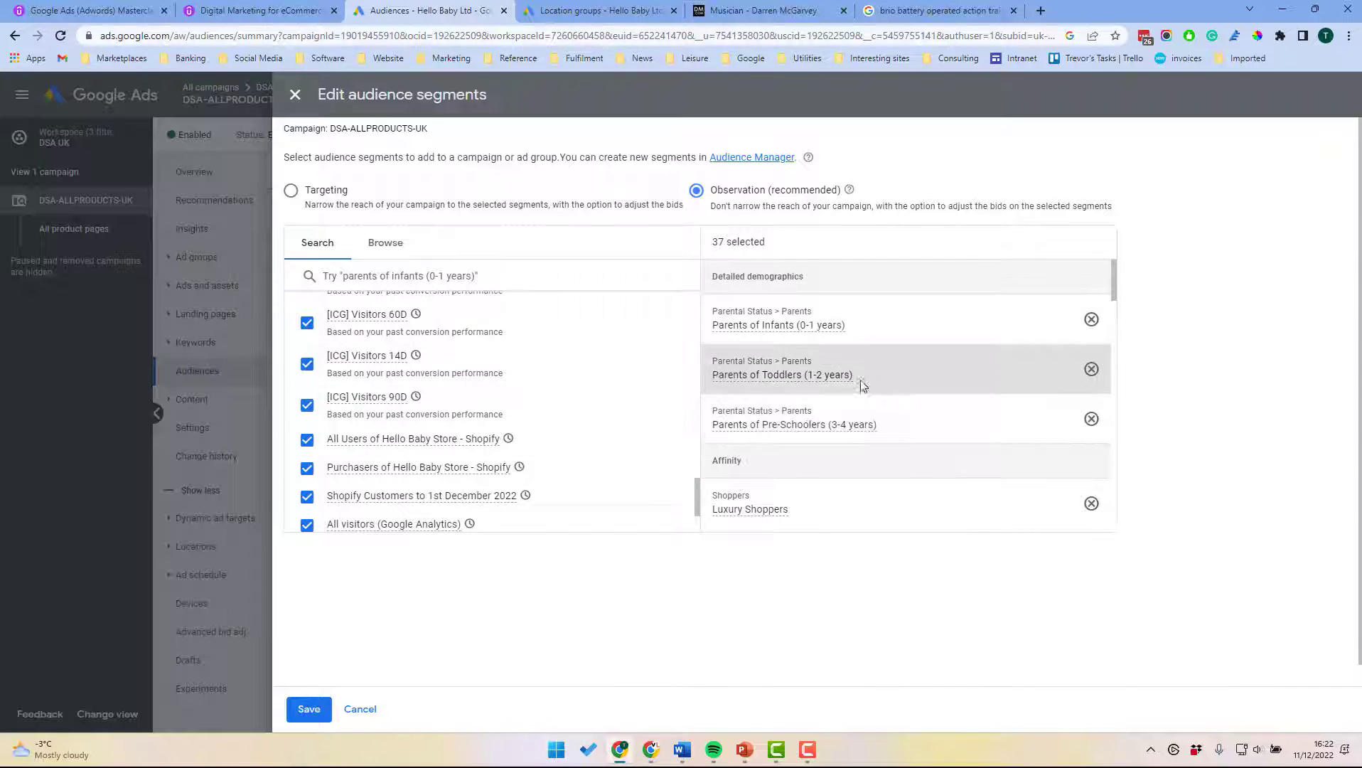
left_click(310, 710)
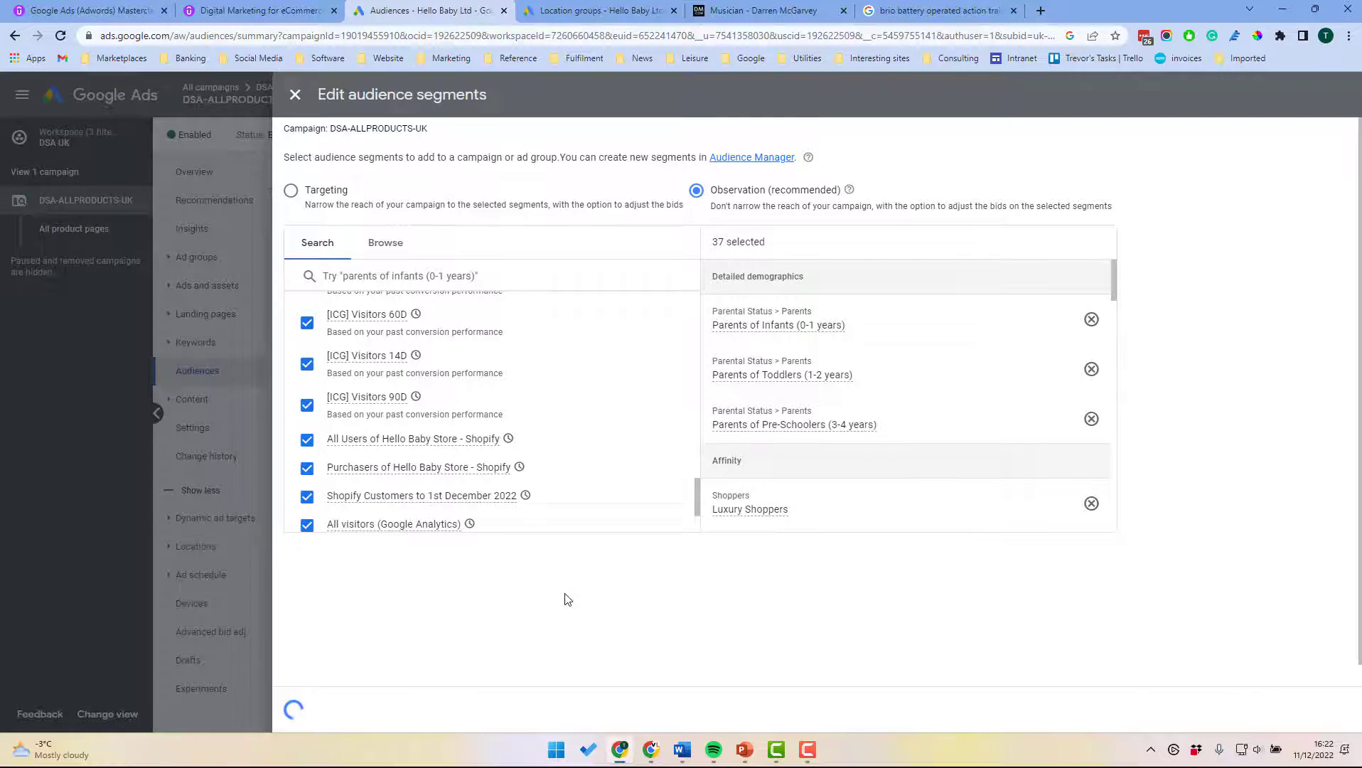
Step: Review the audience segments table from the interest segments down to the website visitor lists
scroll(405, 498, "down", 2)
scroll(420, 517, "down", 1)
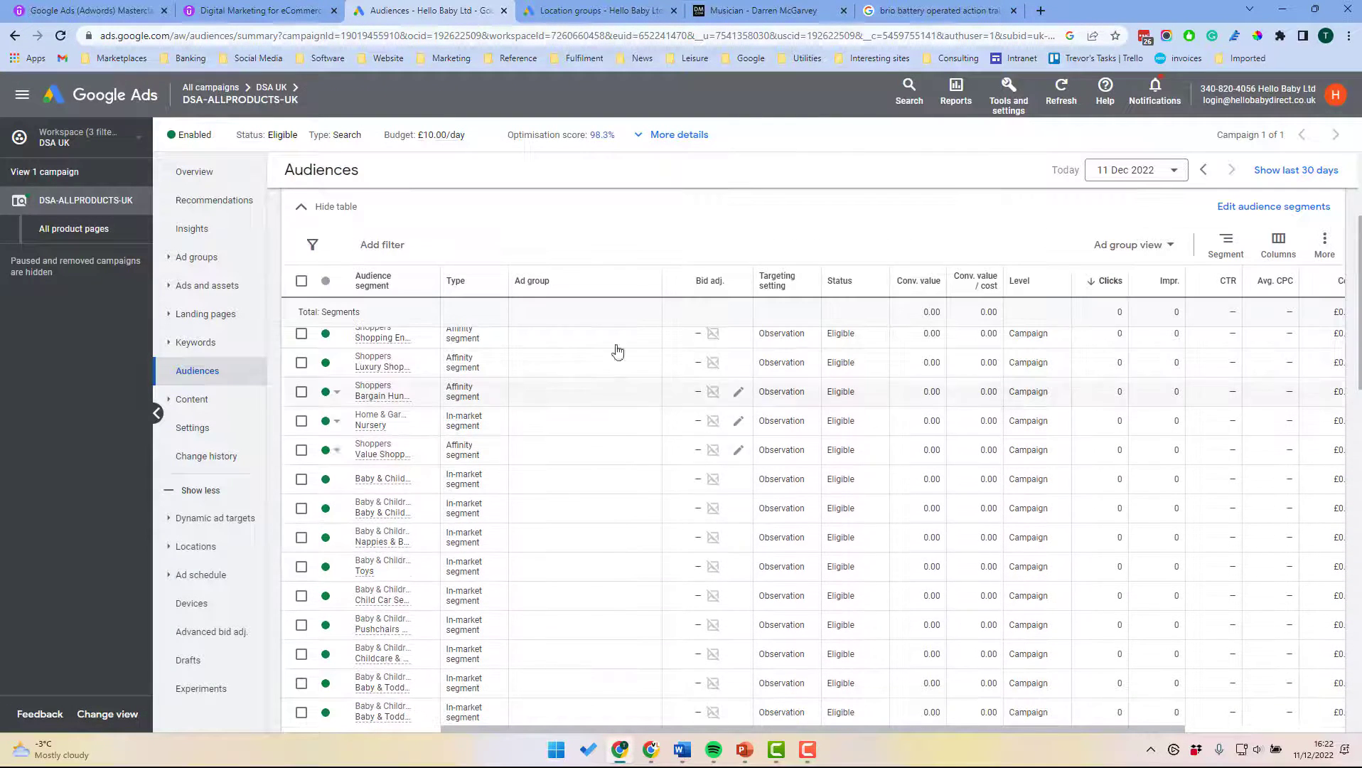
scroll(595, 457, "up", 1)
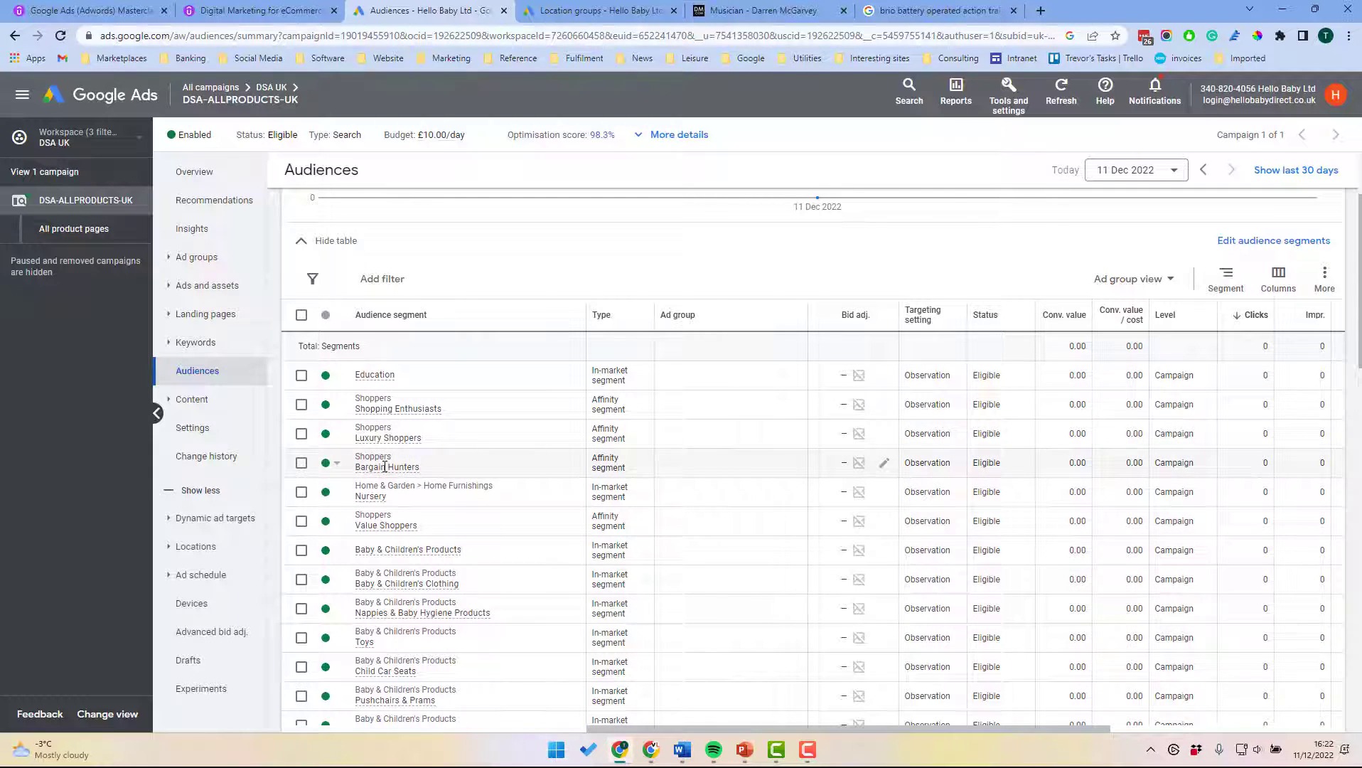
scroll(441, 511, "down", 4)
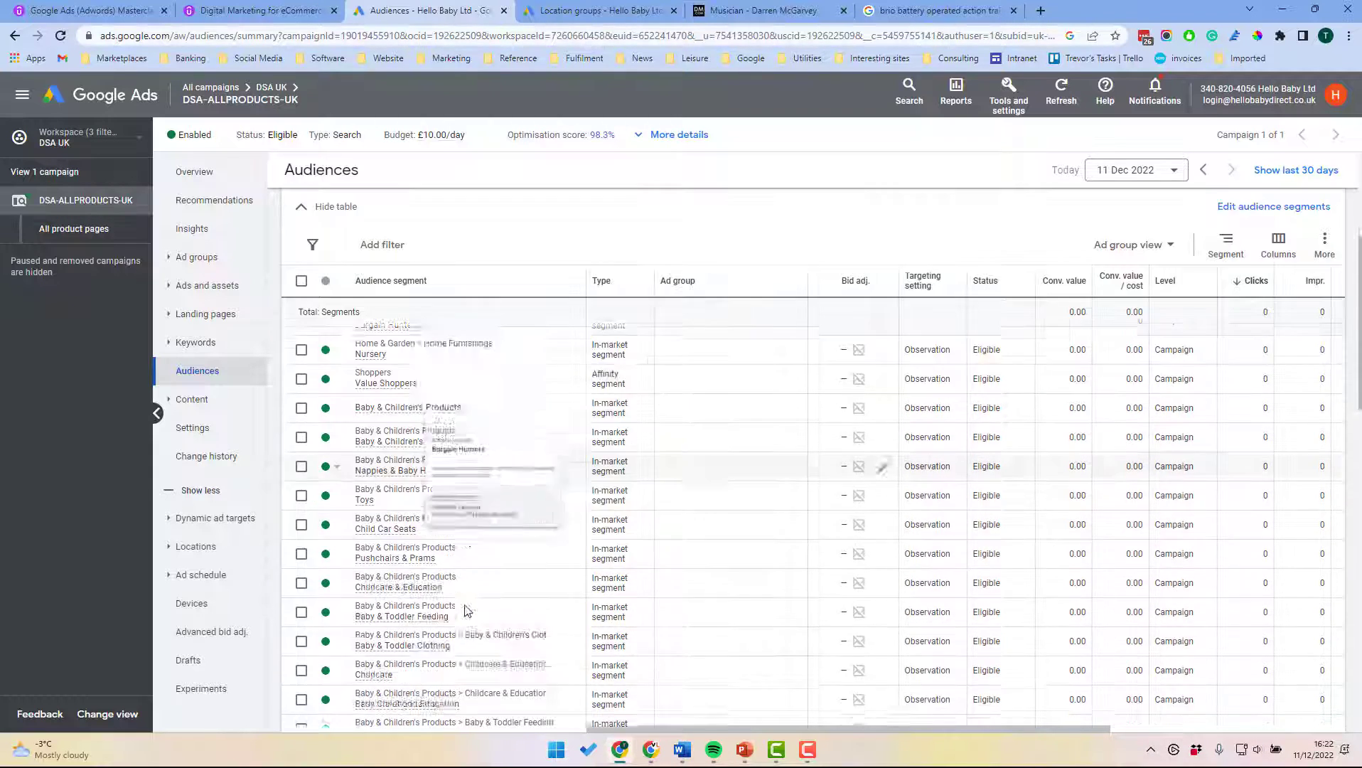
scroll(465, 605, "down", 4)
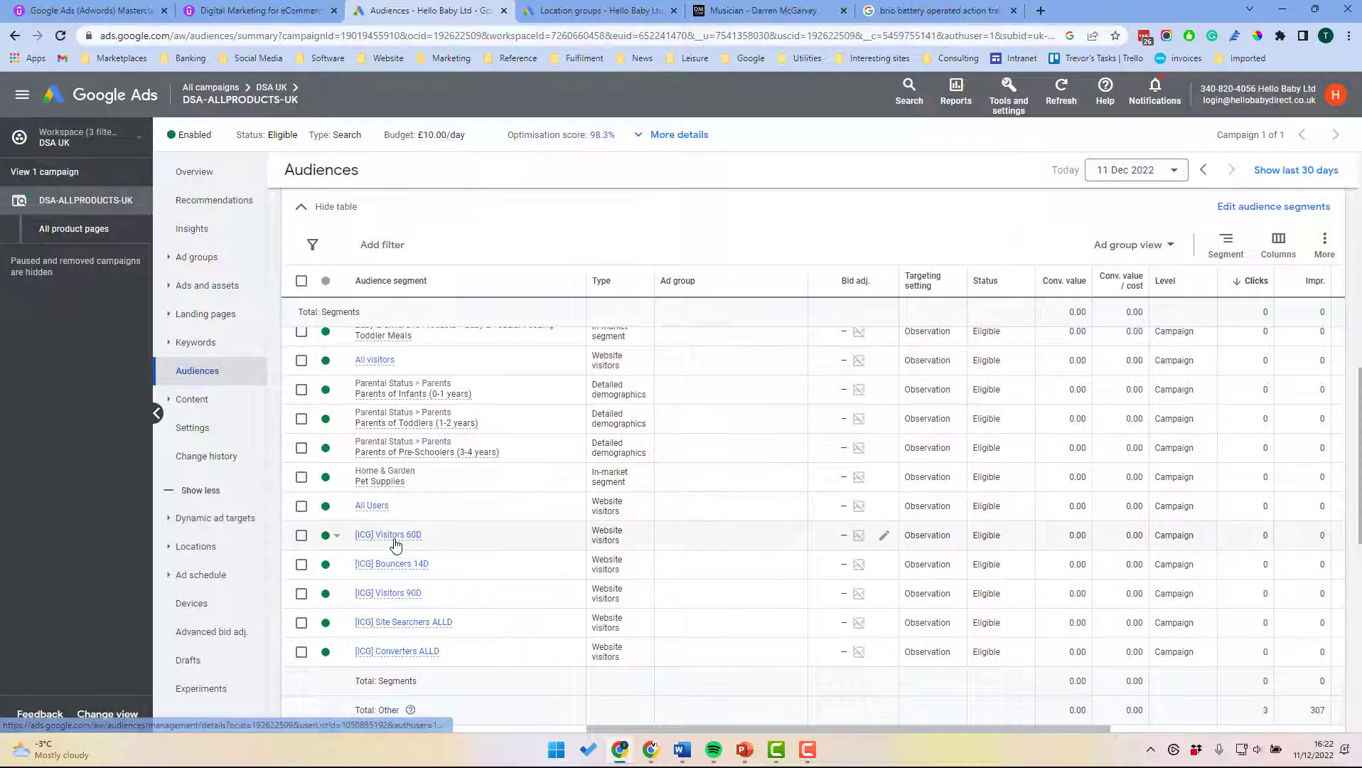
mouse_move(399, 540)
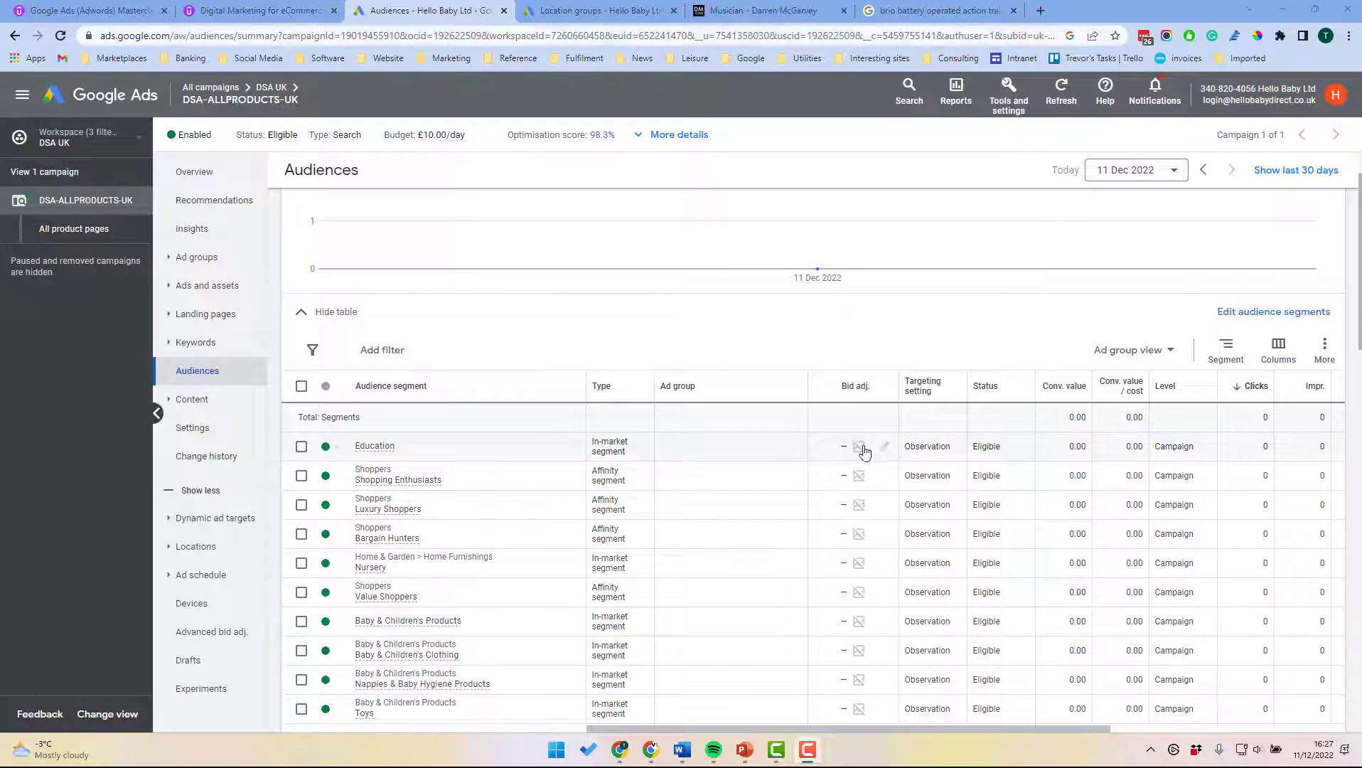
Step: Enter a 10% bid adjustment for the Education segment, switch it to Decrease and select the percentage for editing
left_click(854, 456)
type("10")
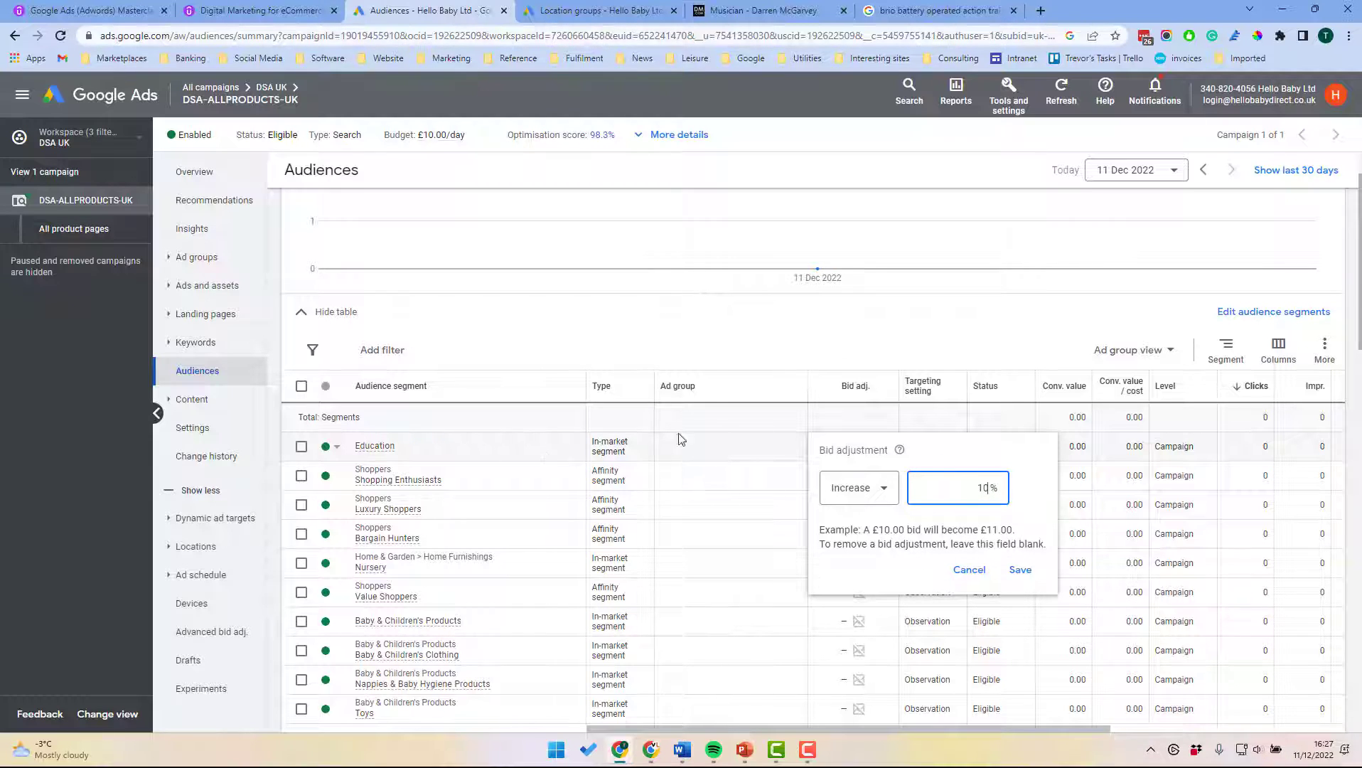
left_click(859, 497)
left_click(860, 531)
double_click(980, 487)
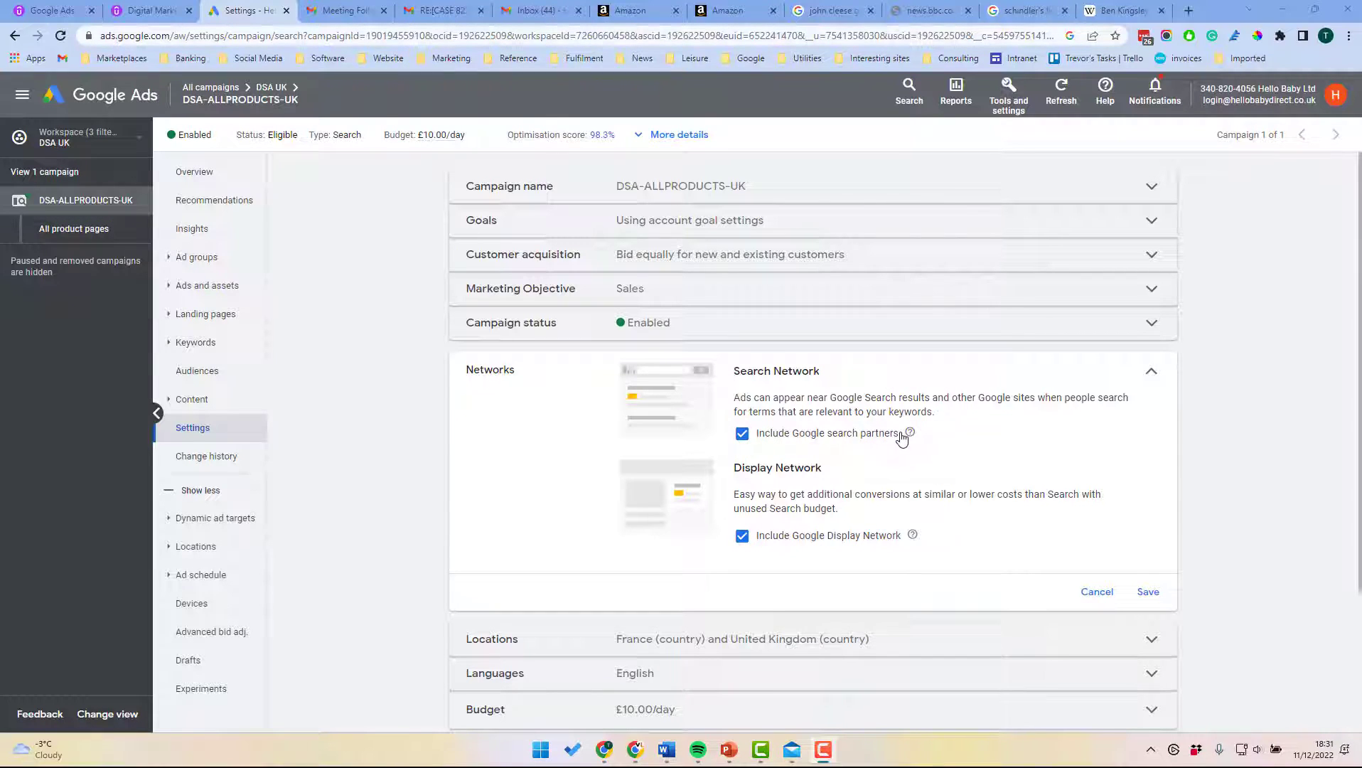
Step: Read the help notes for including Google search partners and the Google Display Network in the campaign's network settings
mouse_move(910, 433)
mouse_move(911, 538)
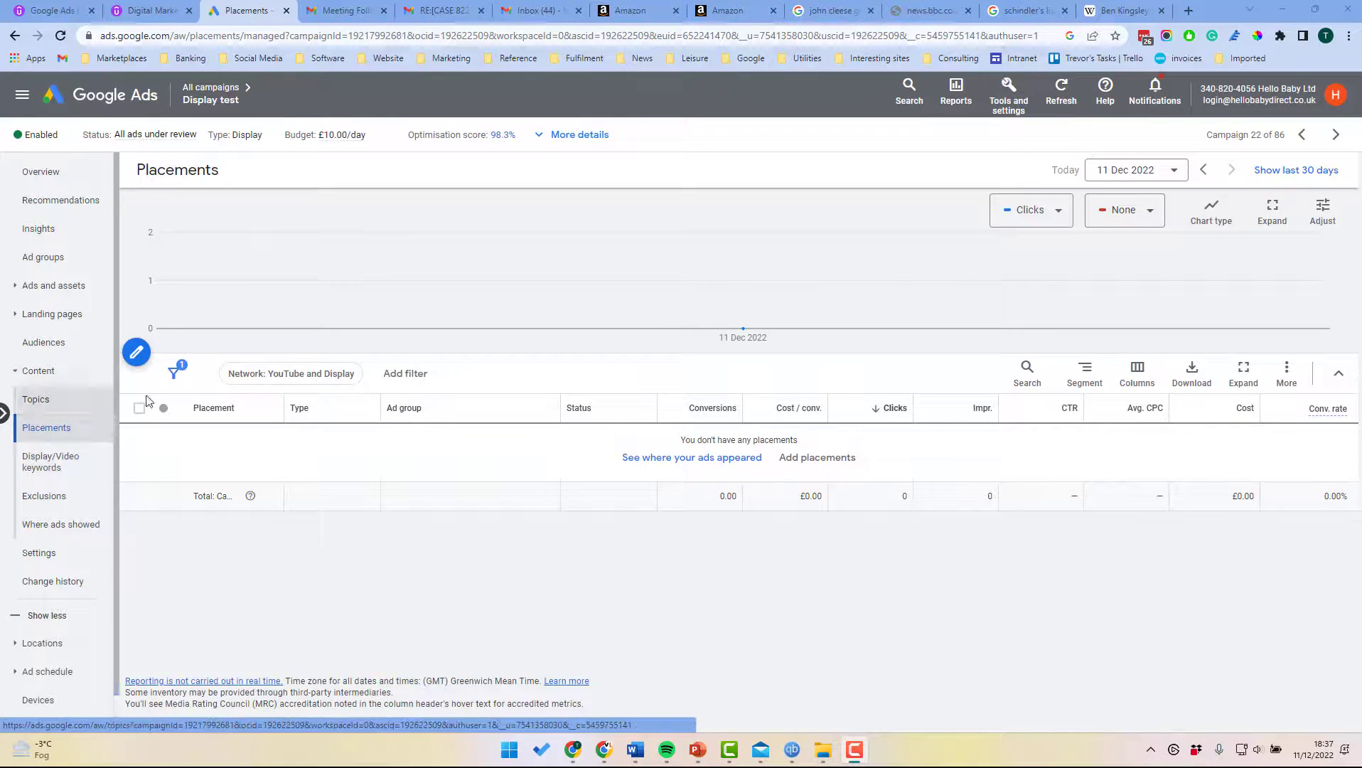
Step: Start adding placements to Ad group 1 of the Display test campaign and search the available placements for "phone"
left_click(823, 459)
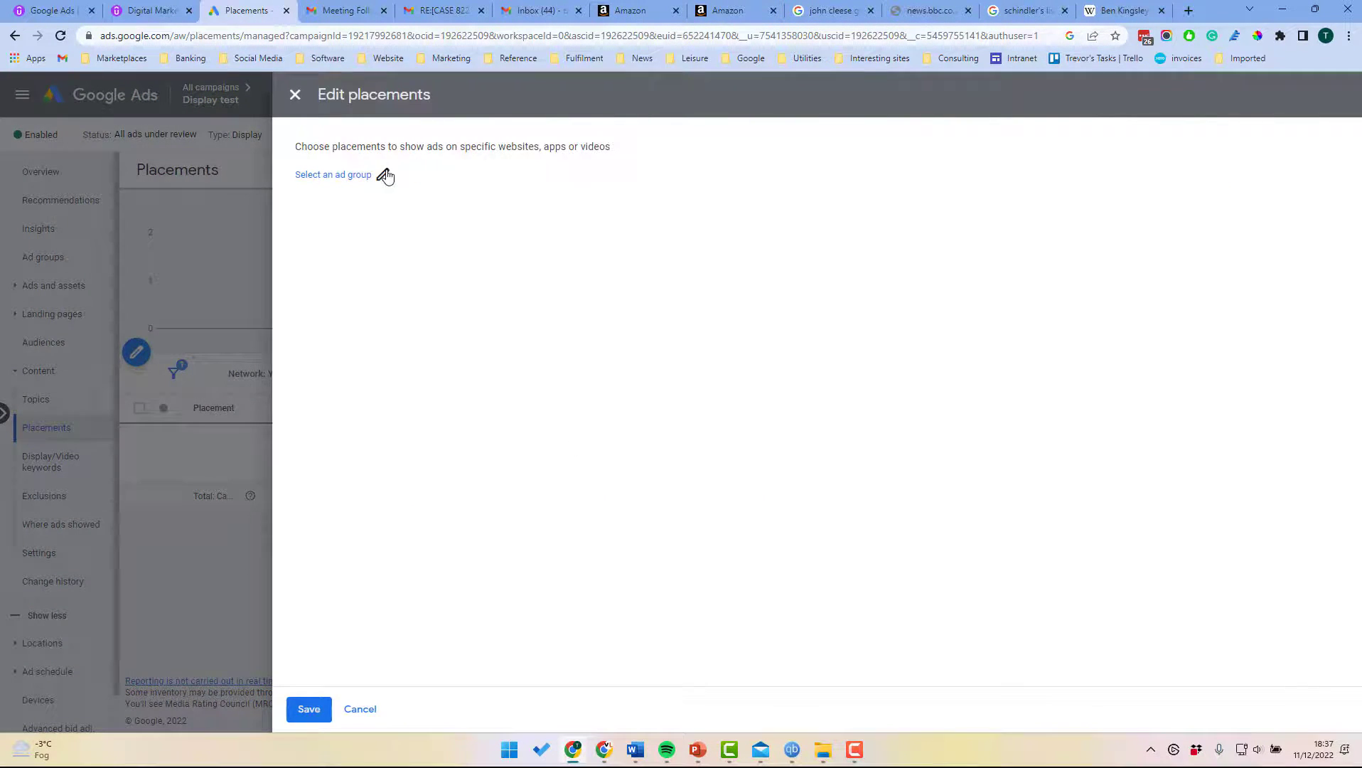
left_click(384, 174)
left_click(611, 387)
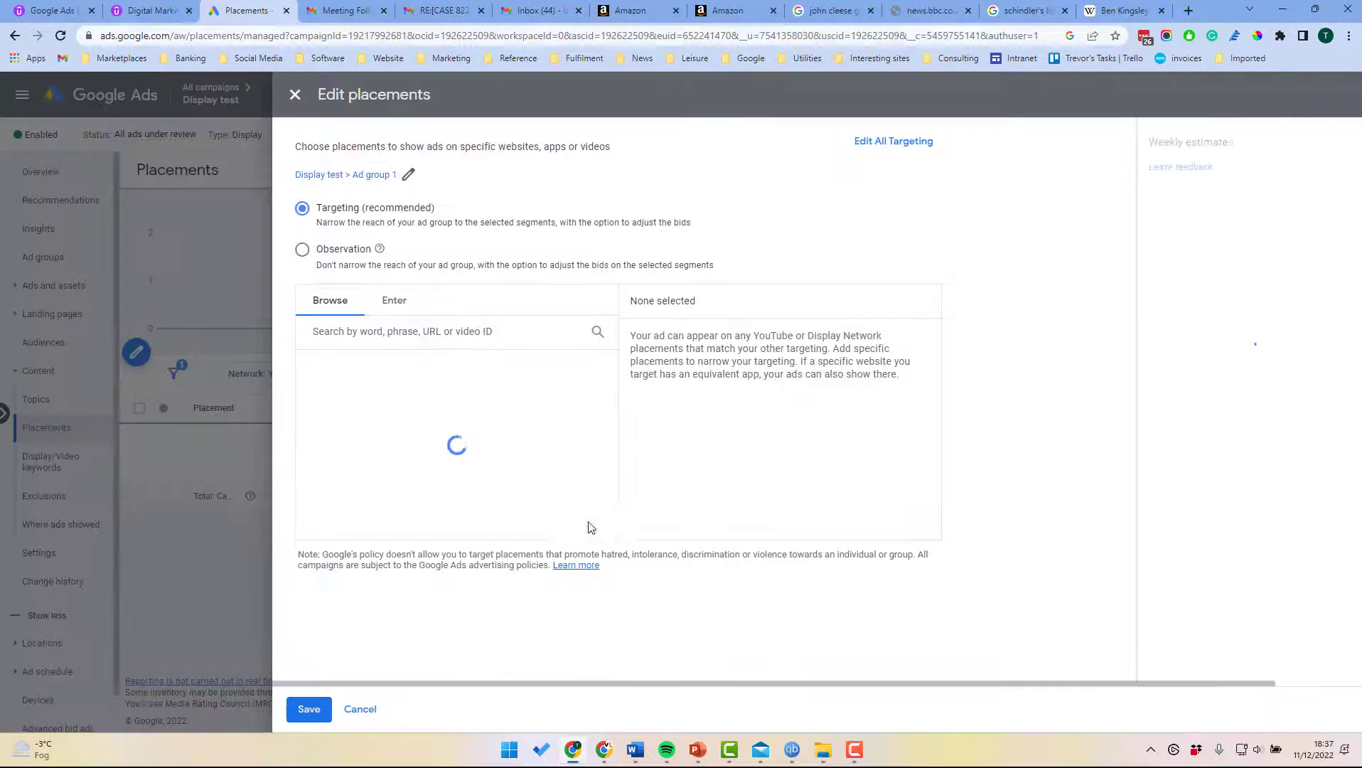
left_click(389, 364)
left_click(376, 331)
type("phone")
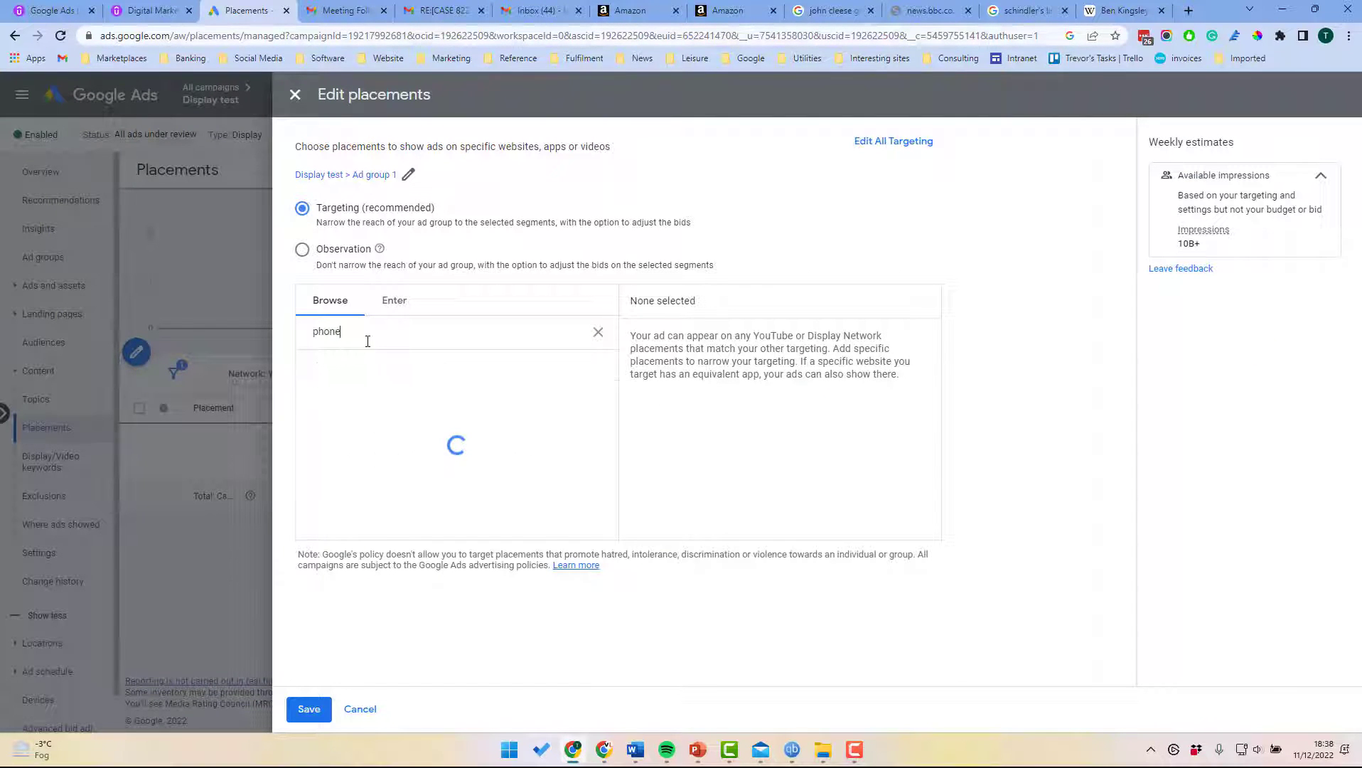